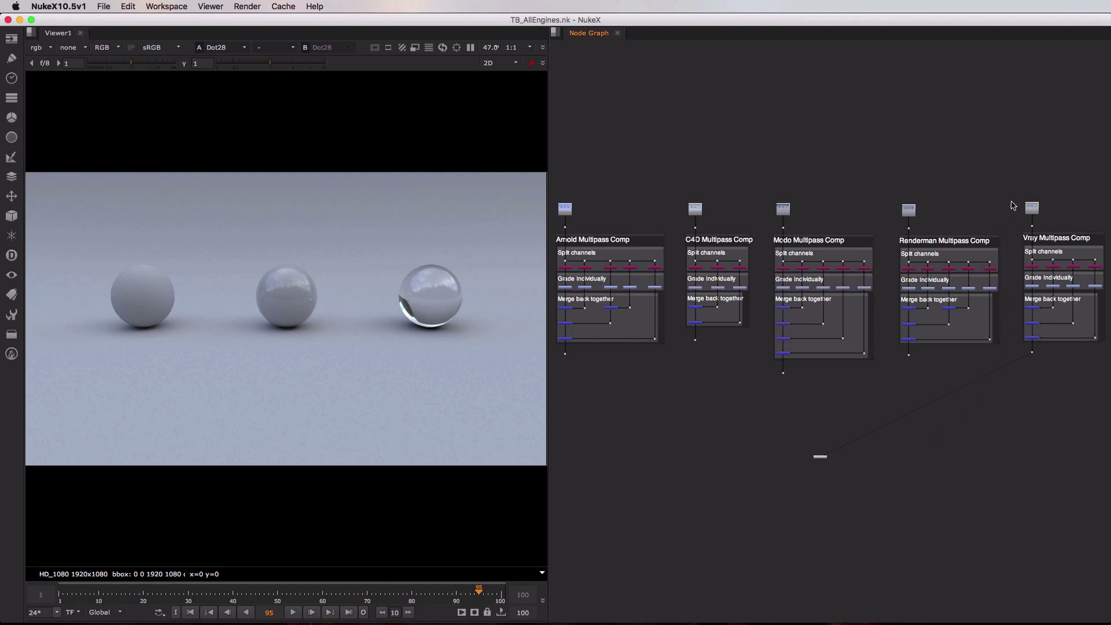
Frame the Vray Multipass Comp backdrop in the graph and view Read3
left_click_drag(1014, 180, 1109, 386)
key("f")
key("1")
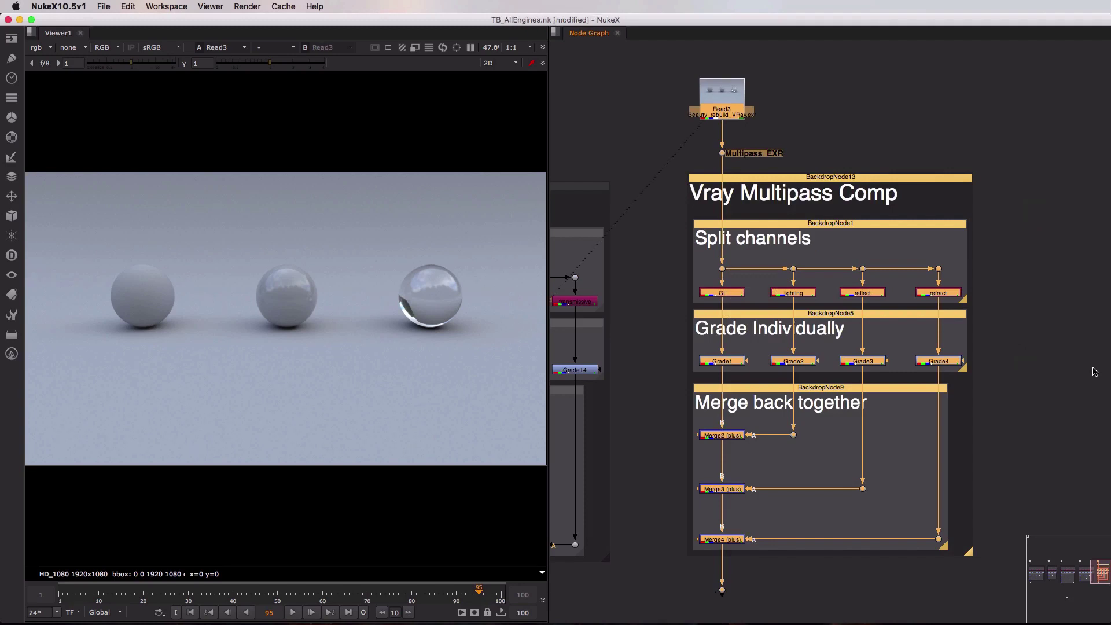
Tidy the layout by nudging Read3 and lining up the Multipass_EXR dot
left_click(1095, 372)
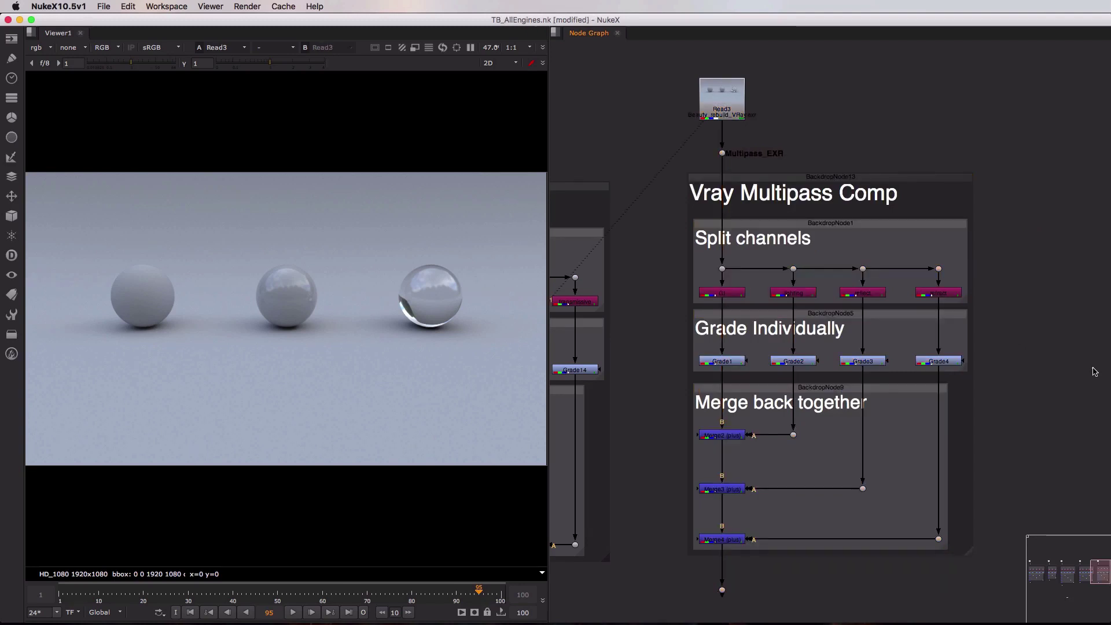
mouse_move(732, 109)
left_mouse_down()
mouse_move(747, 107)
mouse_move(714, 114)
mouse_move(727, 116)
left_mouse_up()
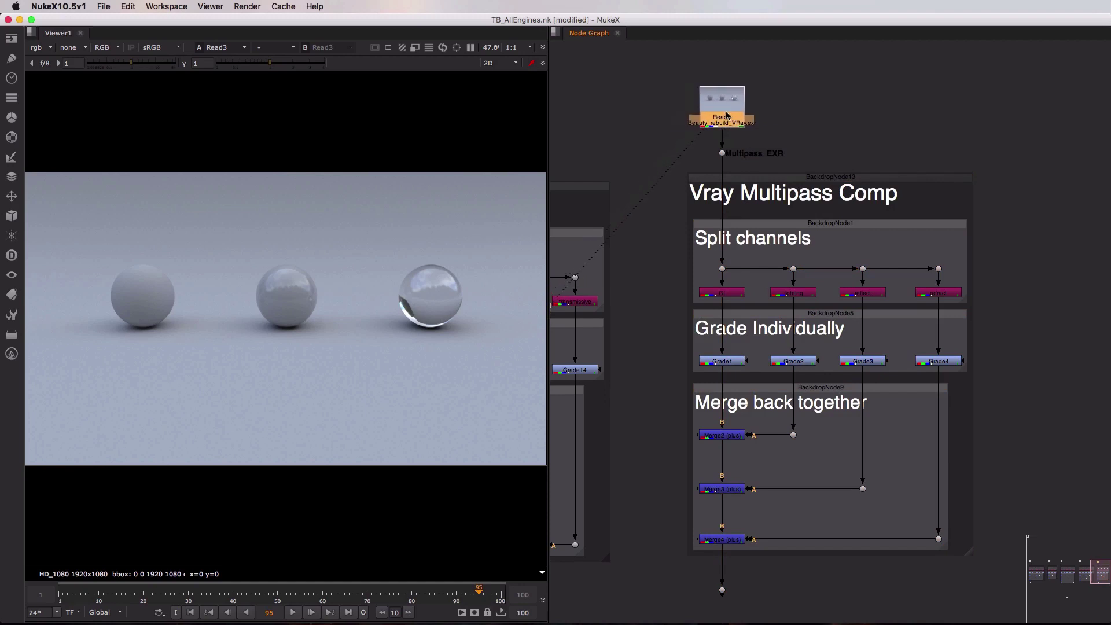
left_click(722, 154)
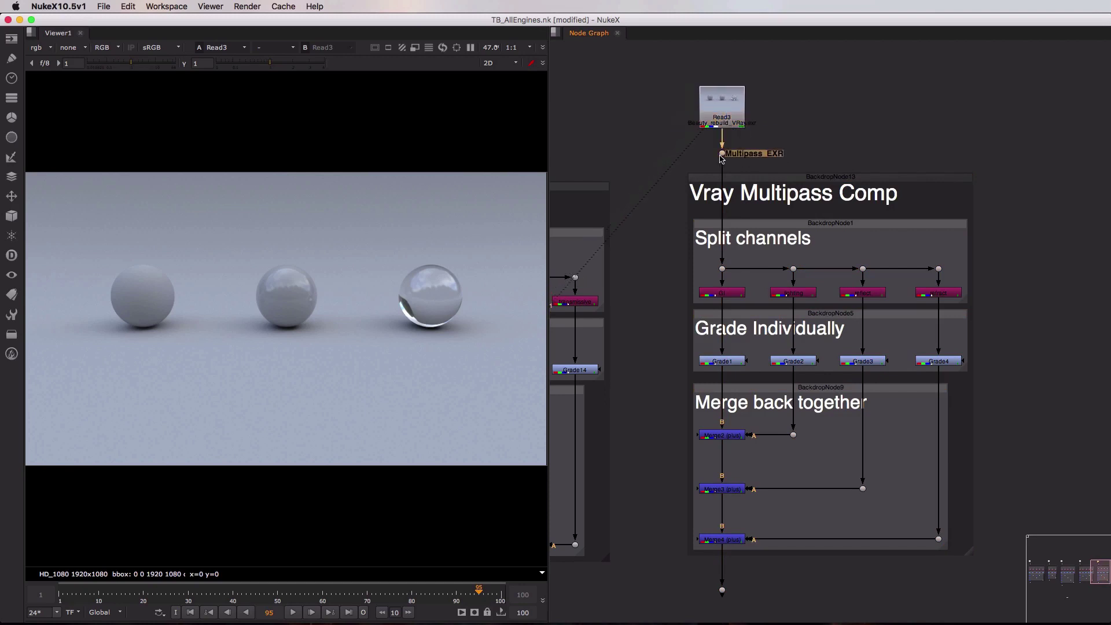
left_click_drag(722, 157, 721, 125)
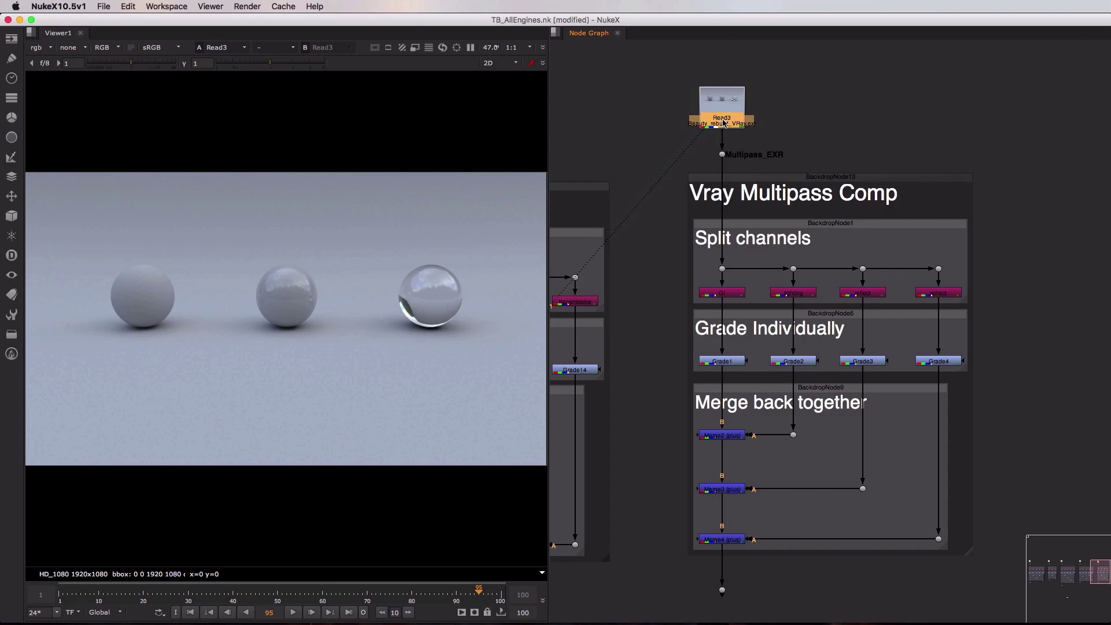
Add a LayerContactSheet on Read3, view it, and enable center and Show layer names
left_click(801, 111)
key("Tab")
type("layer")
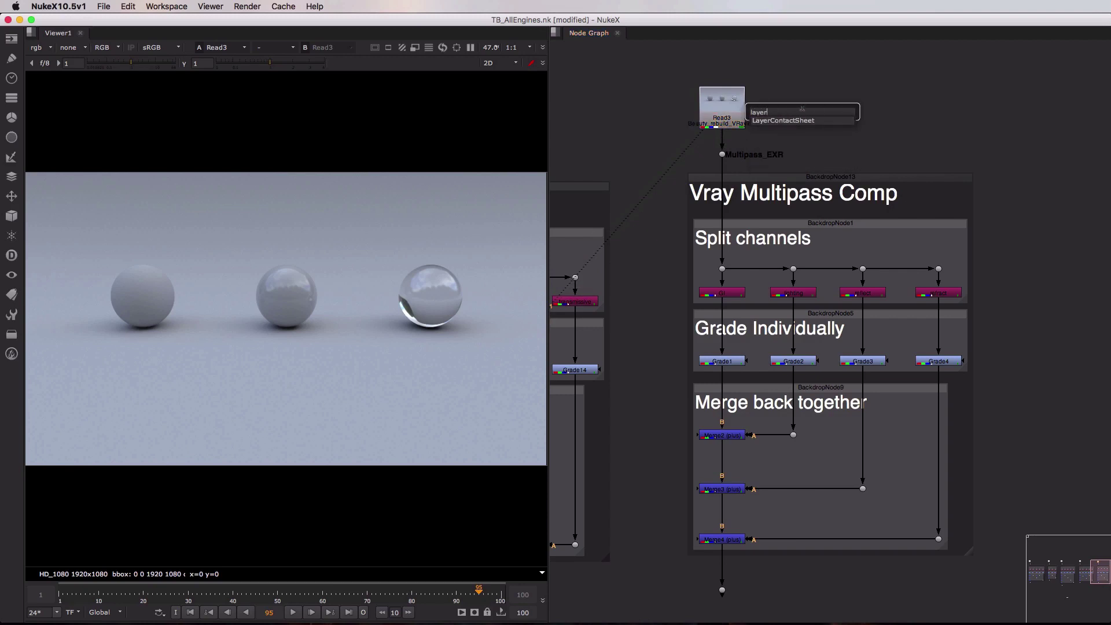
key("Return")
left_click_drag(800, 103, 722, 106)
key("1")
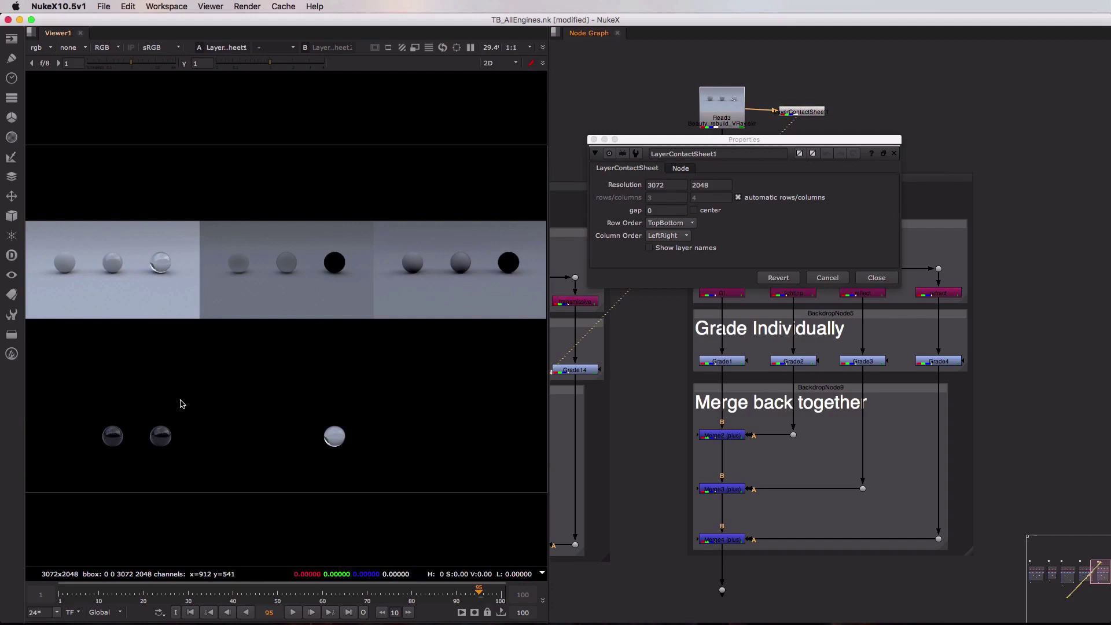
left_click(667, 250)
left_click(709, 211)
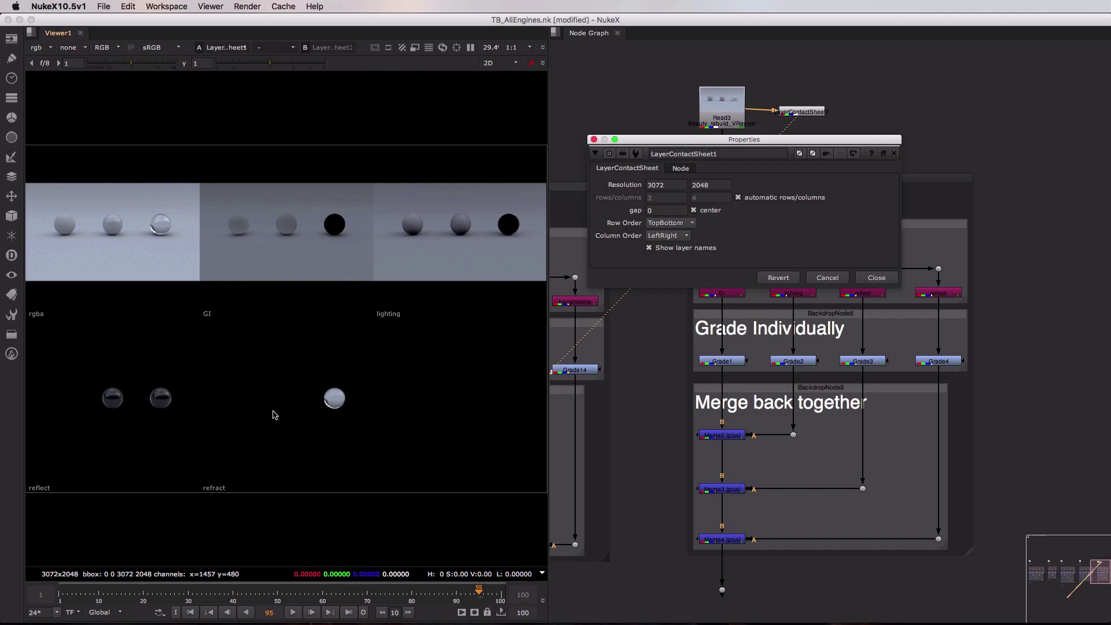
Delete LayerContactSheet1 and select the Split channels backdrop group
left_click(595, 140)
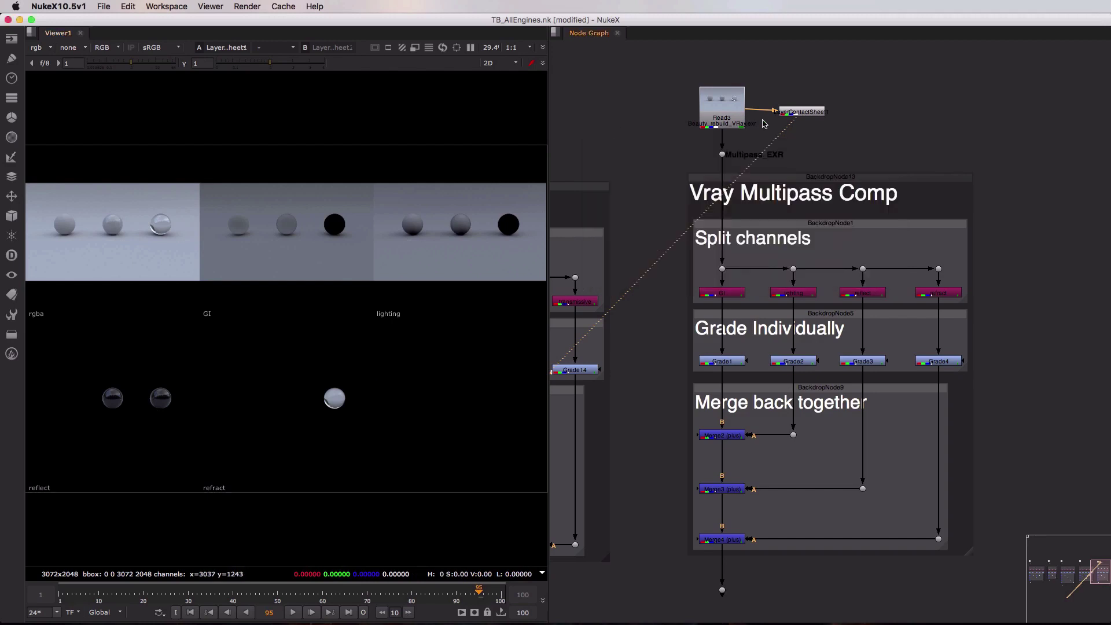
left_click(795, 111)
key("Delete")
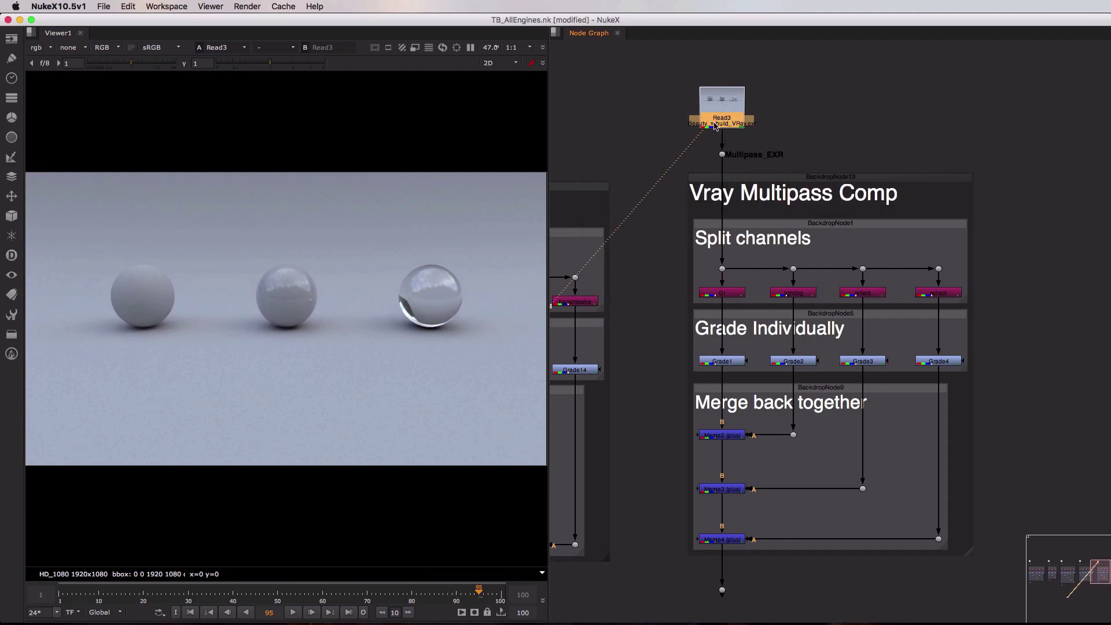
left_click(746, 225)
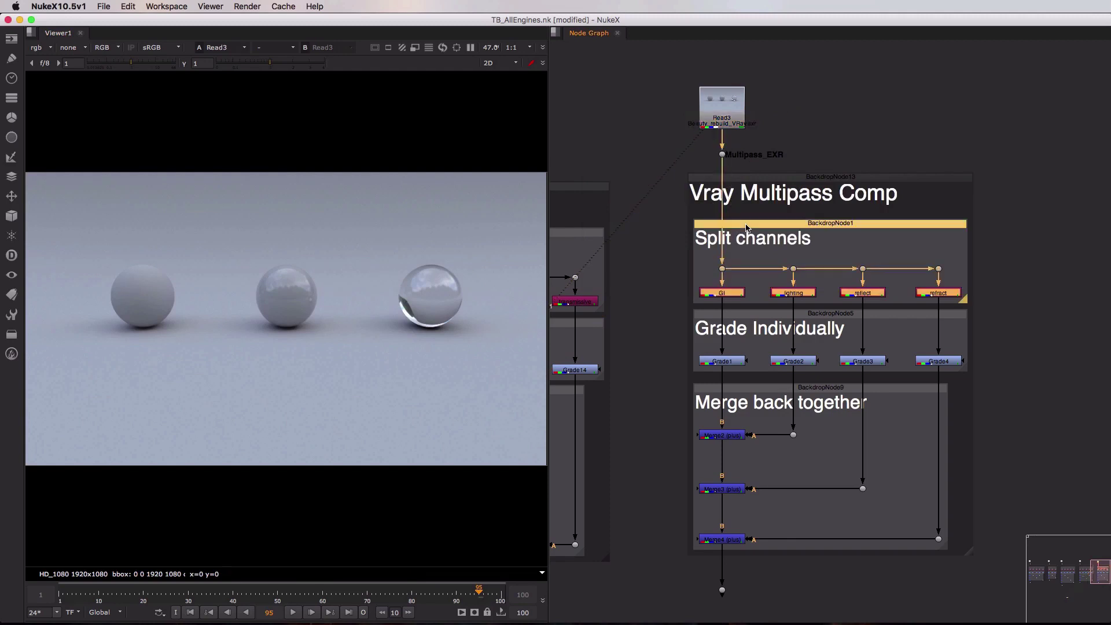
Confirm the GI Shuffle's input layer is GI, then view the GI pass
double_click(725, 294)
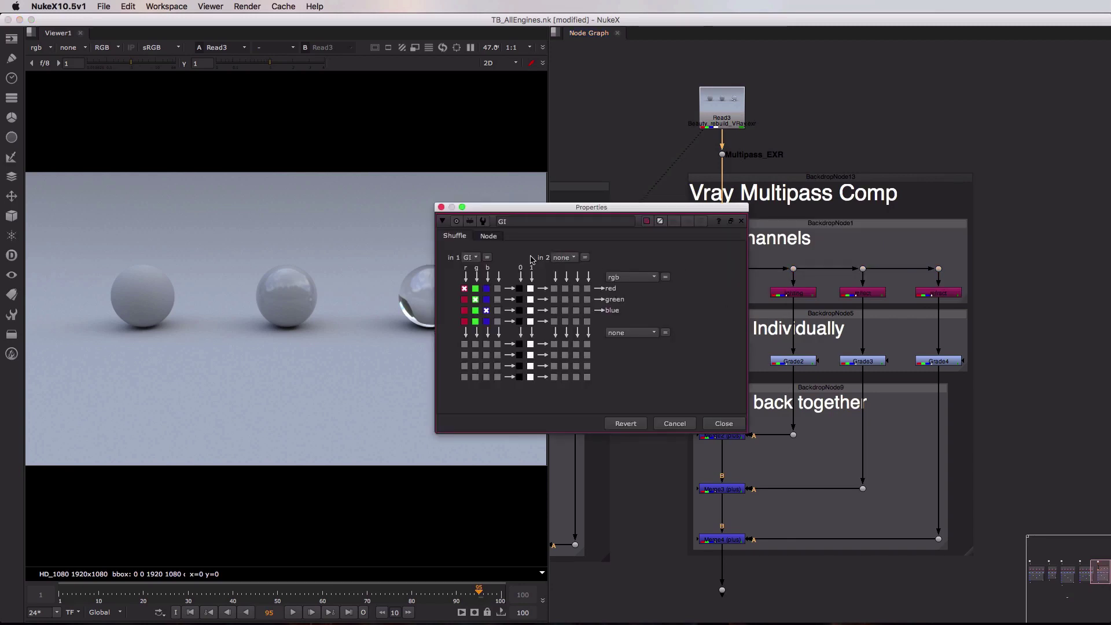
left_click(474, 259)
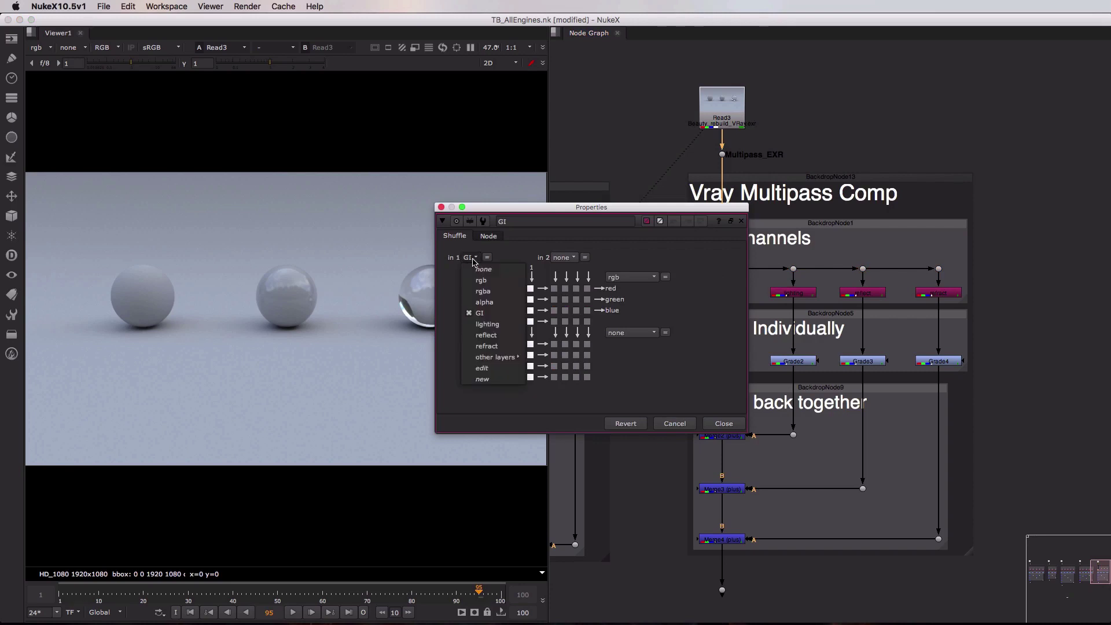
left_click(489, 316)
left_click(441, 207)
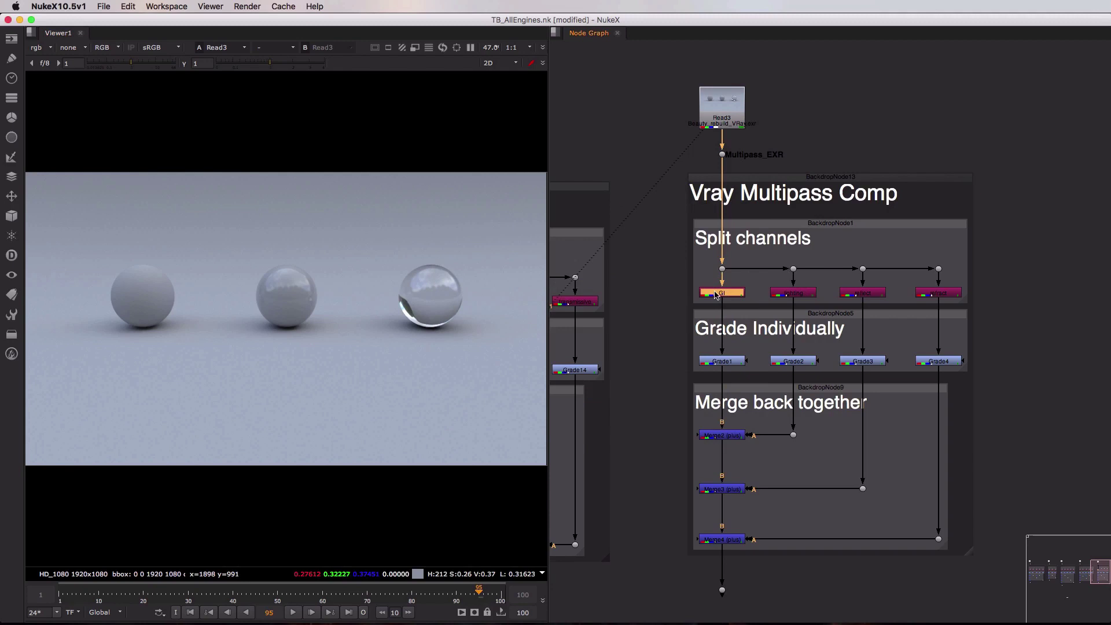
key("1")
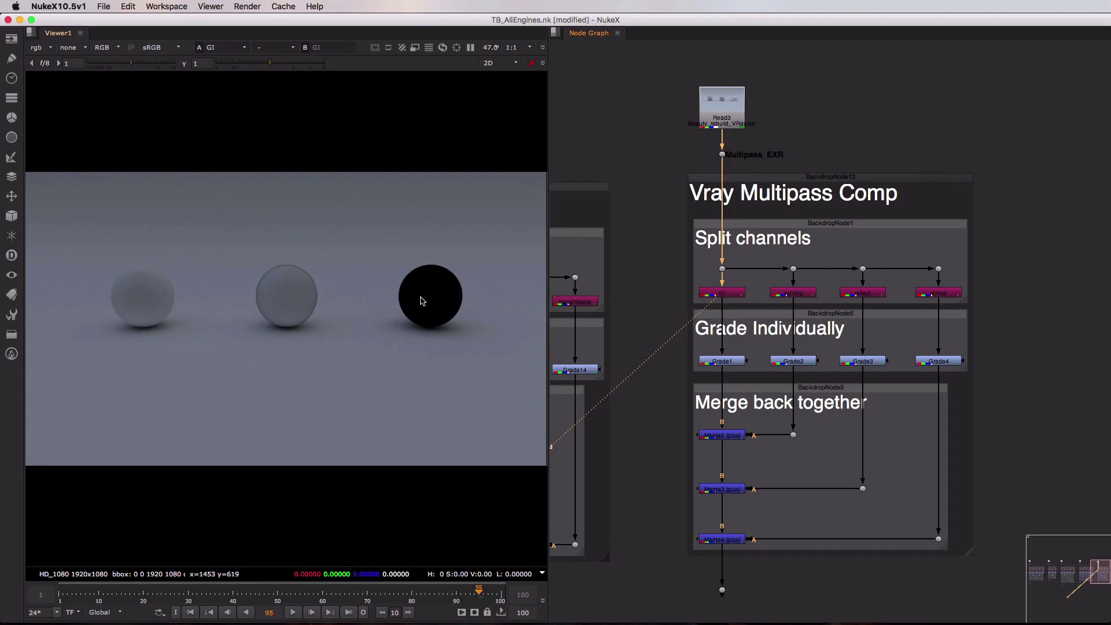
View the lighting, reflect and refract Shuffle passes in turn, ending on refract
left_click(800, 295)
key("1")
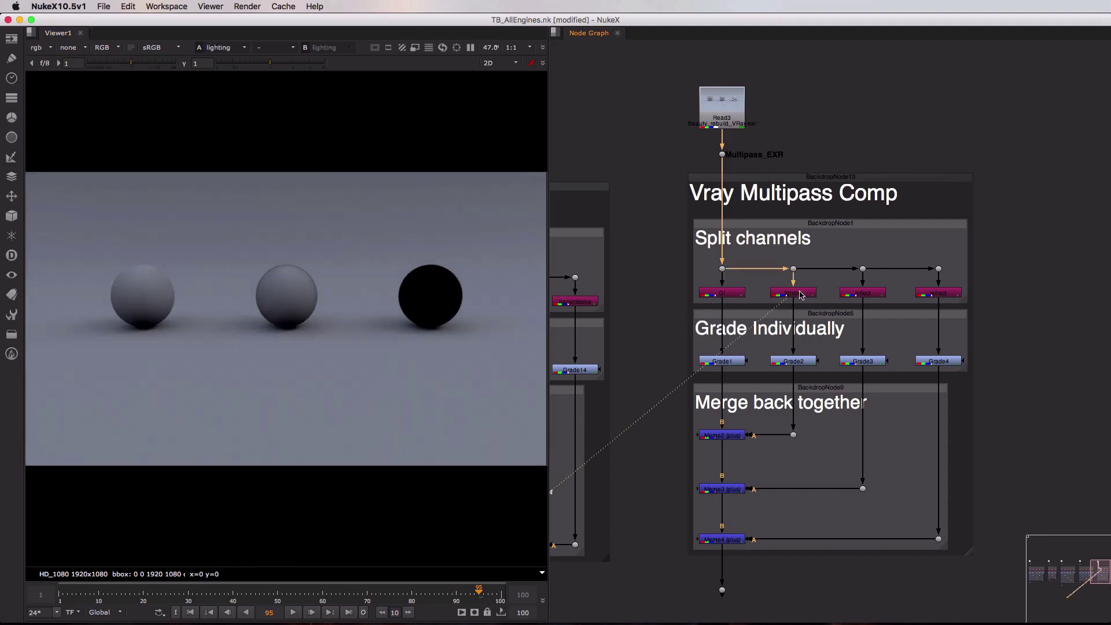
left_click(881, 292)
key("1")
left_click(930, 296)
key("1")
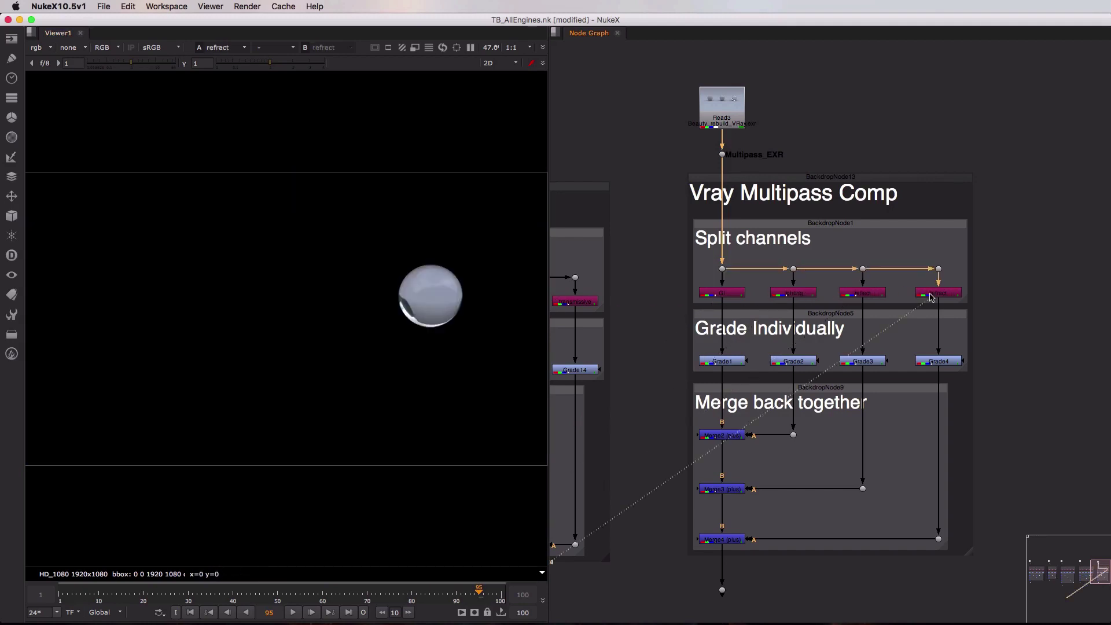
left_click(873, 229)
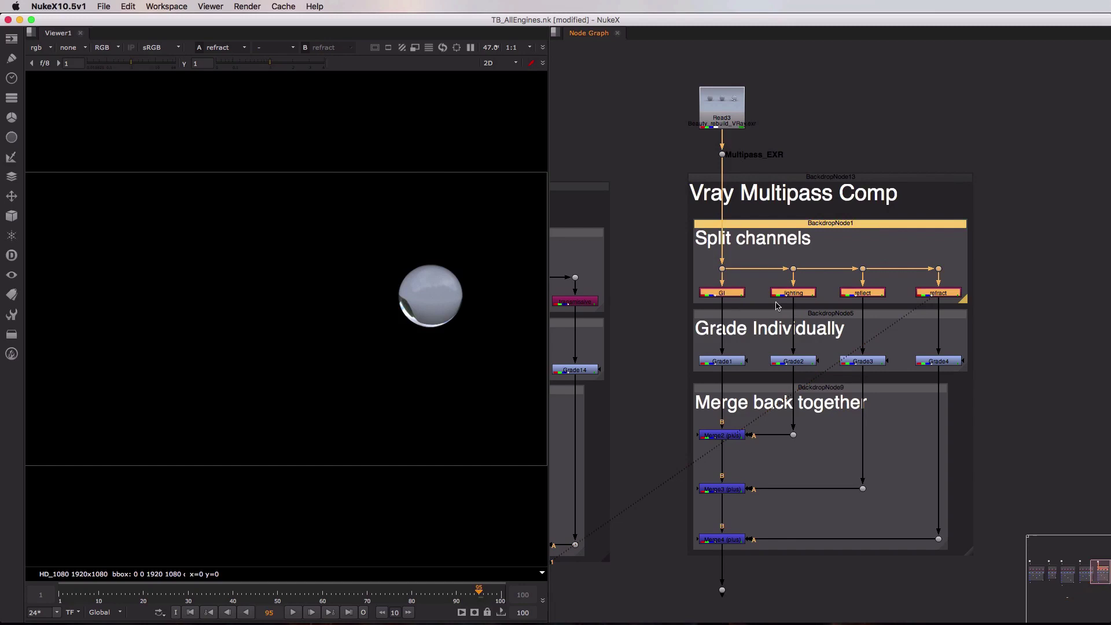
Select the Grade Individually and Merge back together backdrop groups
left_click(911, 320)
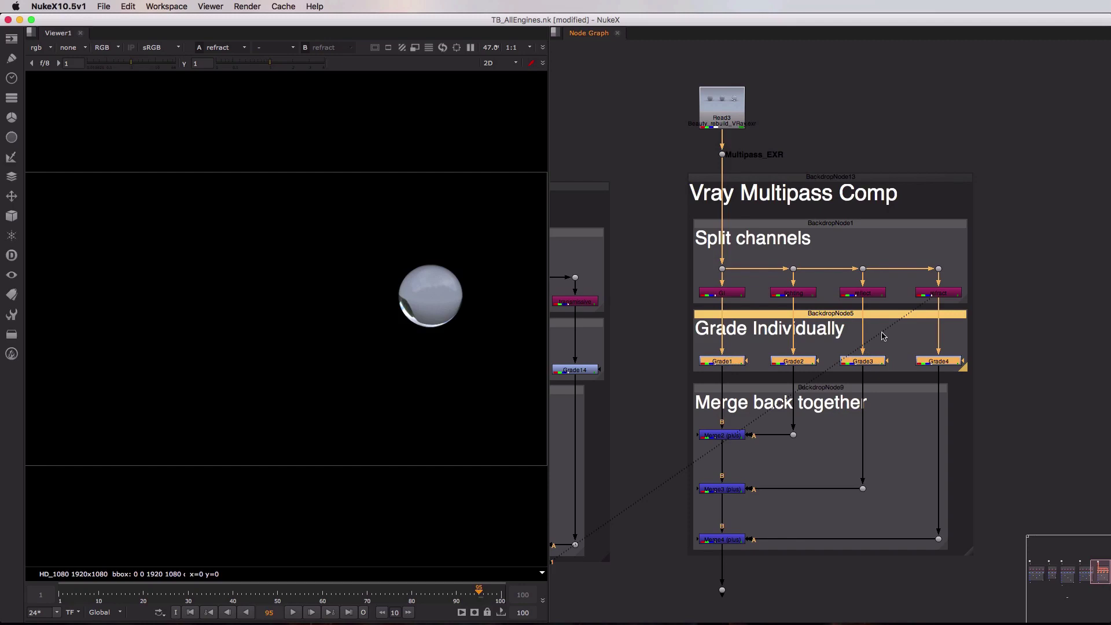
left_click(829, 389)
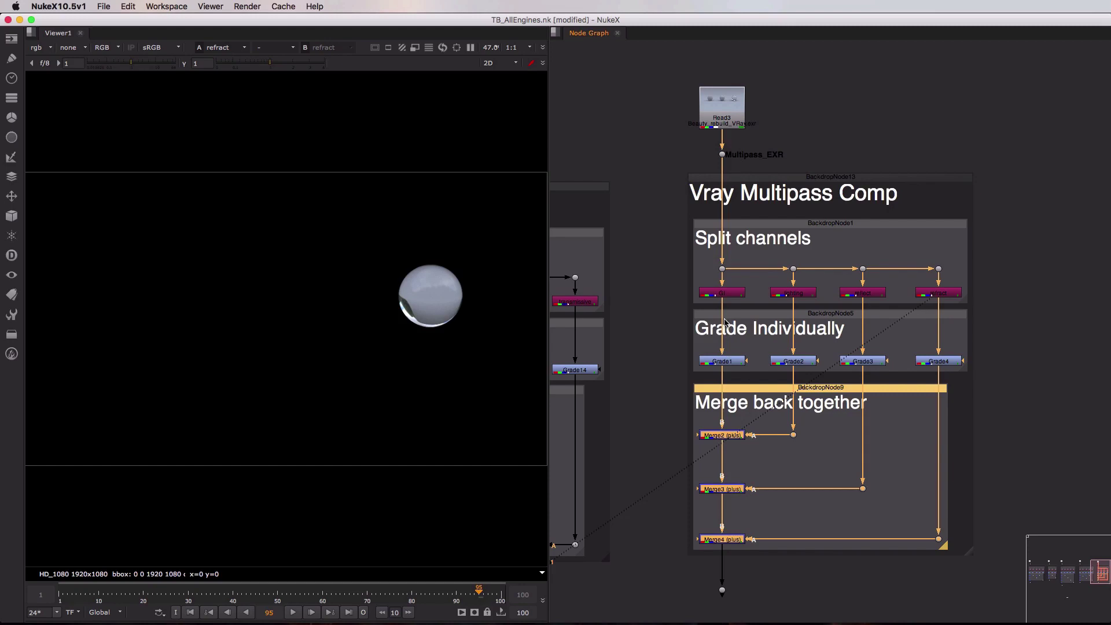
View the GI pass, then each plus merge in turn through to the final Merge4
left_click(727, 296)
key("1")
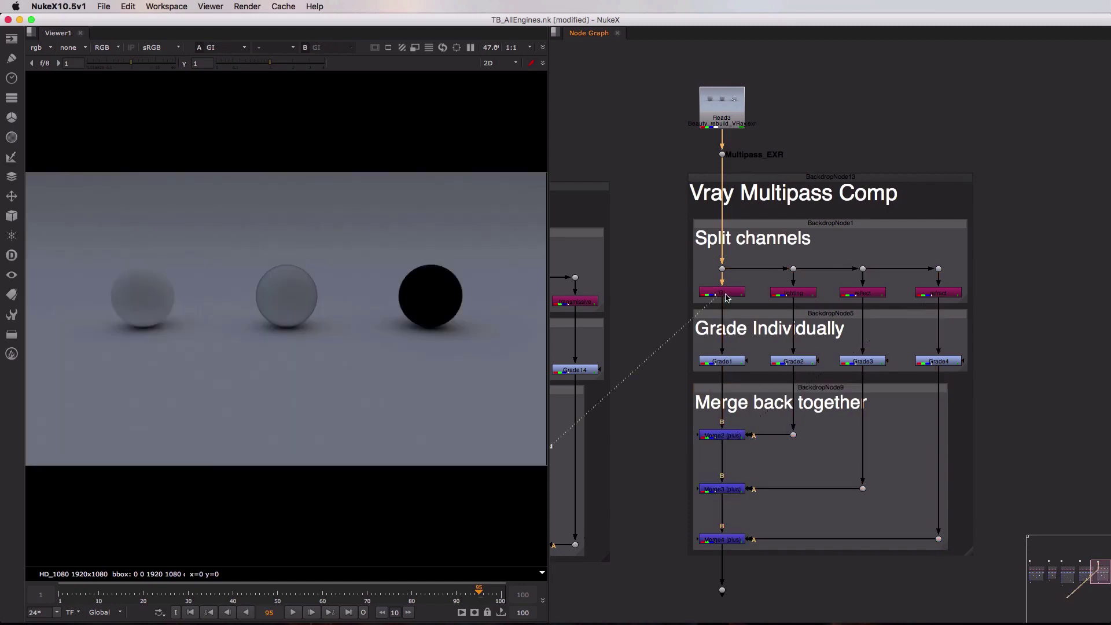
left_click(722, 434)
key("1")
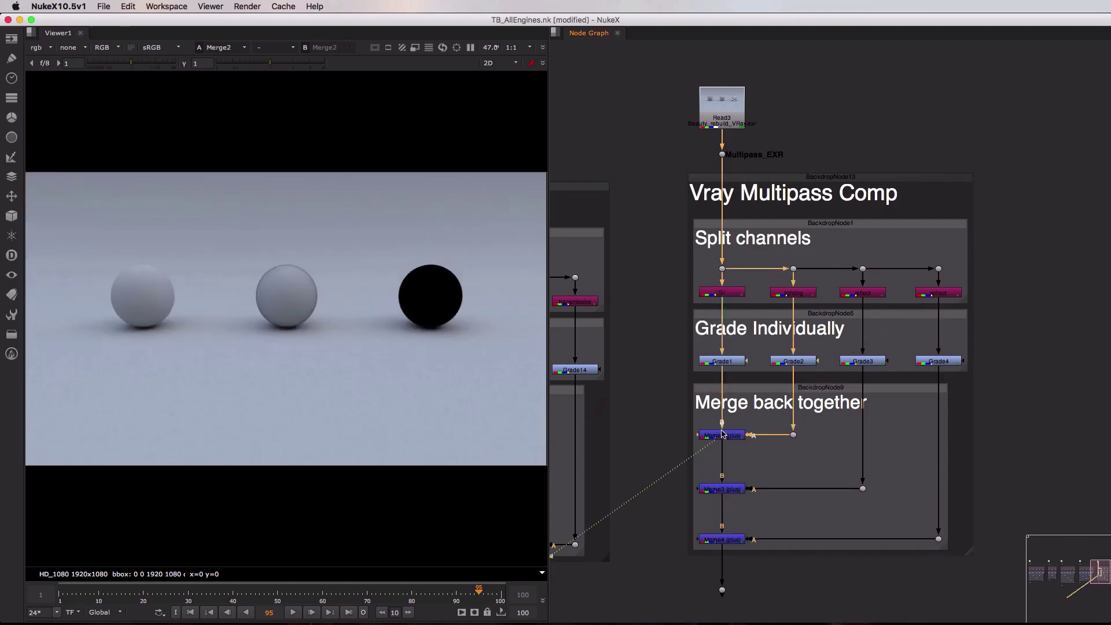
left_click(722, 489)
key("1")
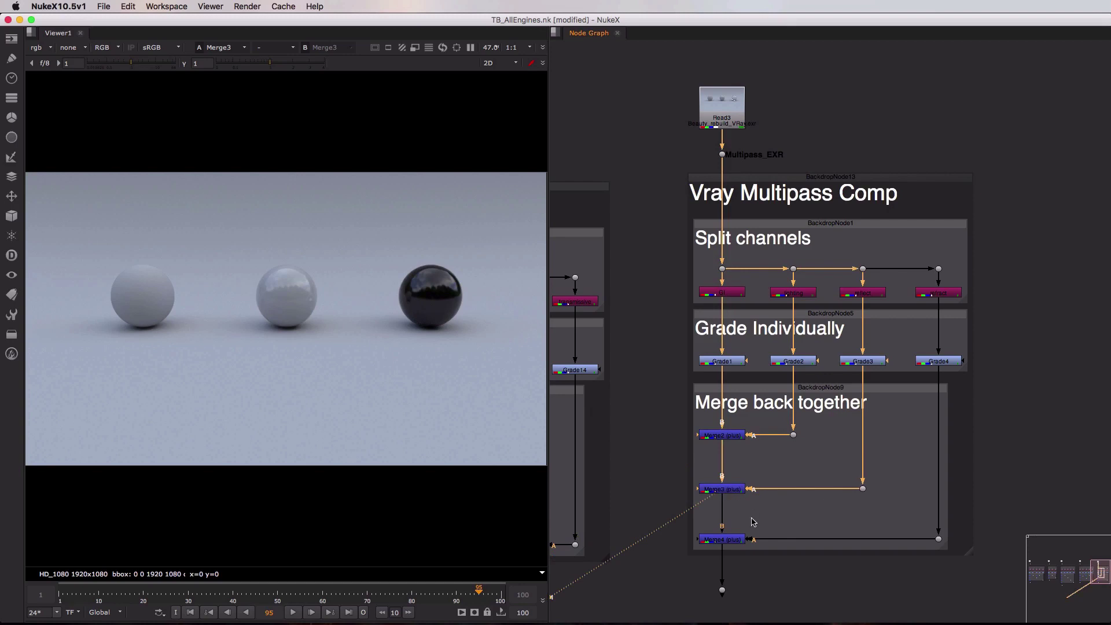
left_click(727, 542)
key("1")
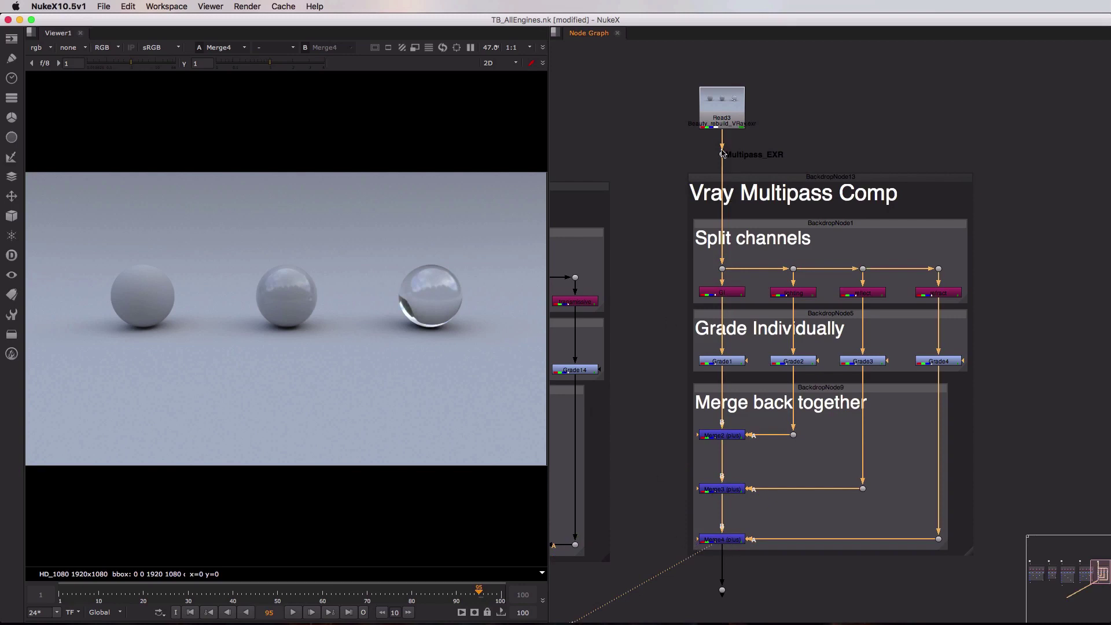
Compare the final merge against the Read3 beauty on viewer input 2
left_click(721, 111)
key("2")
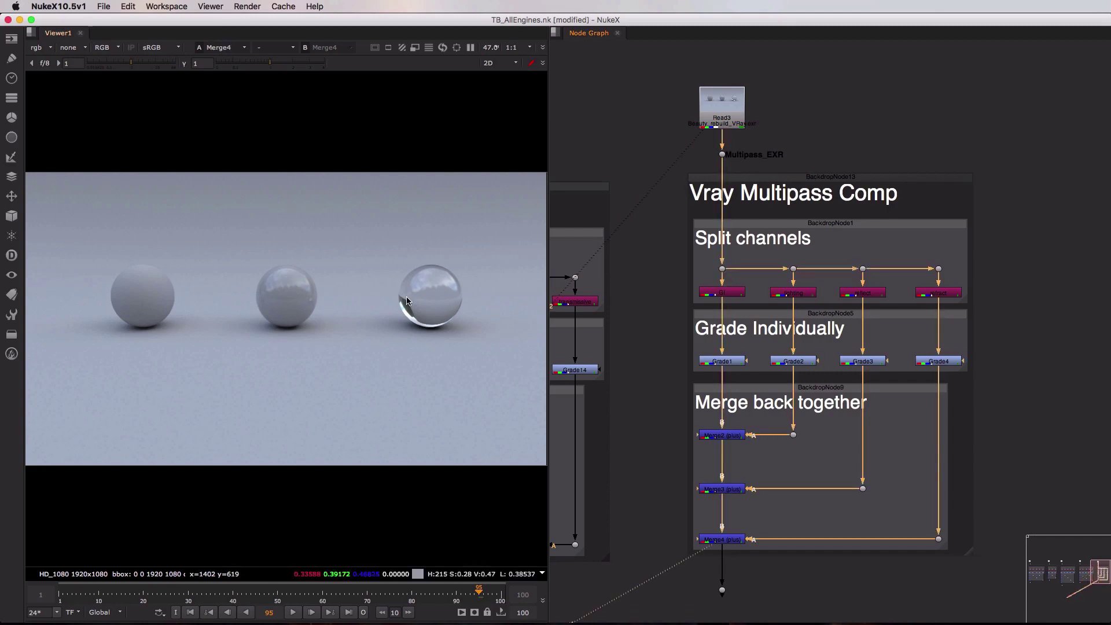
key("2")
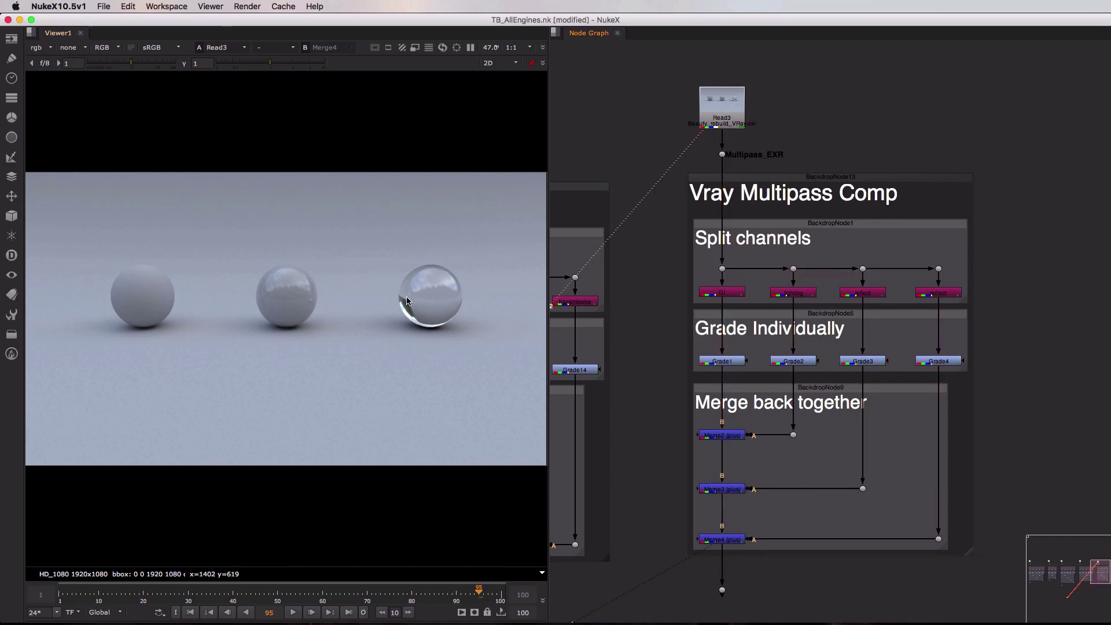
left_click(736, 103)
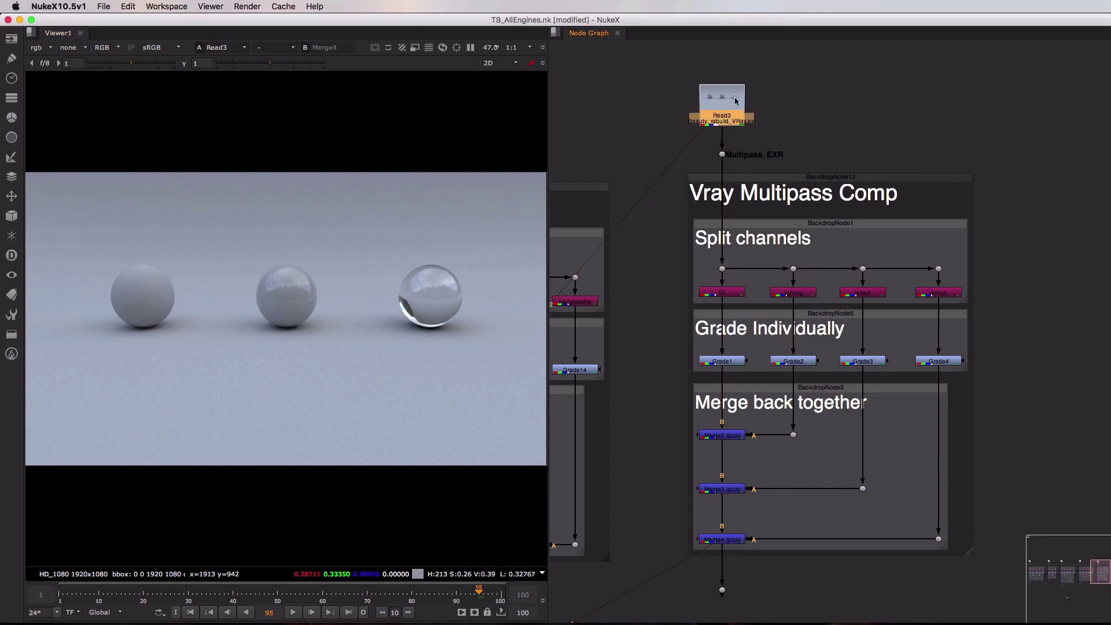
left_click_drag(736, 100, 738, 104)
key("2")
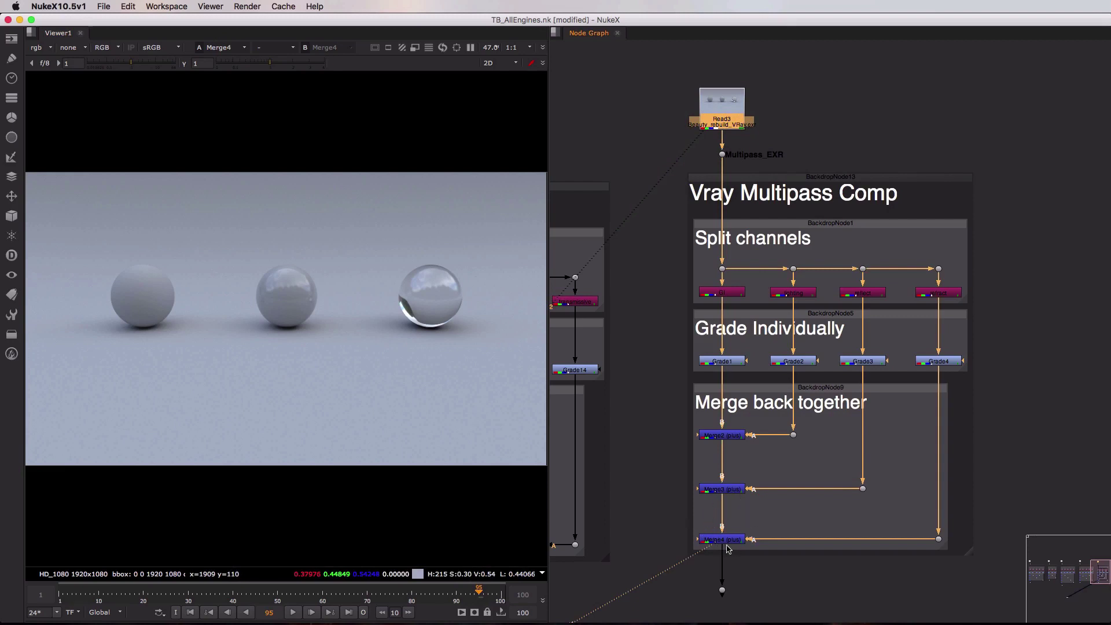
key("Down")
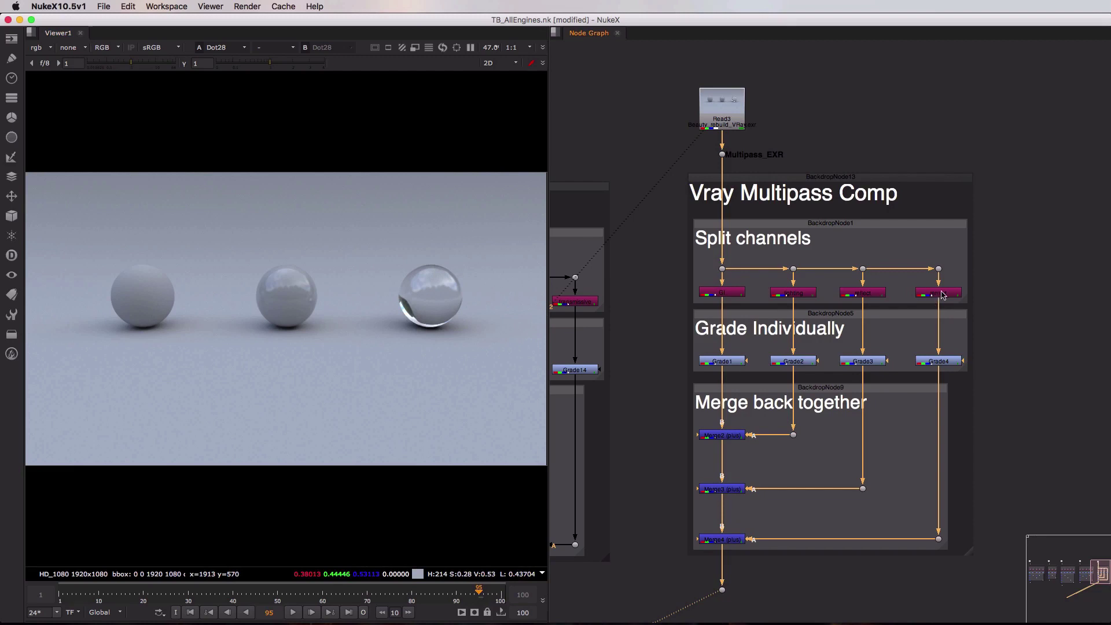
Compare the refract pass with the full Dot28 comp, then open Grade4's settings
left_click(919, 295)
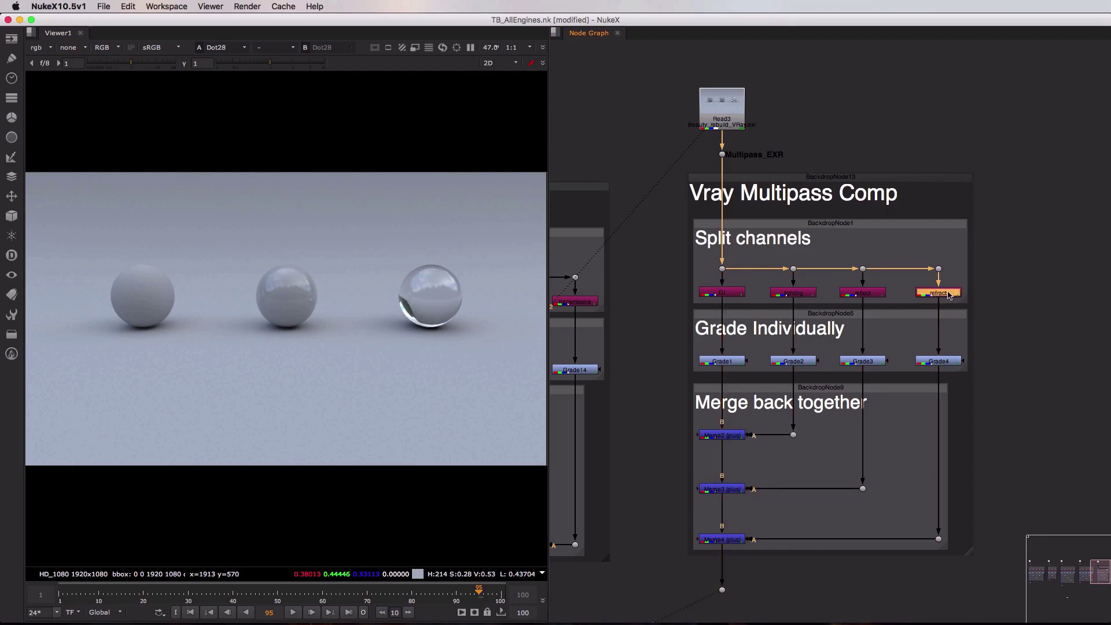
key("1")
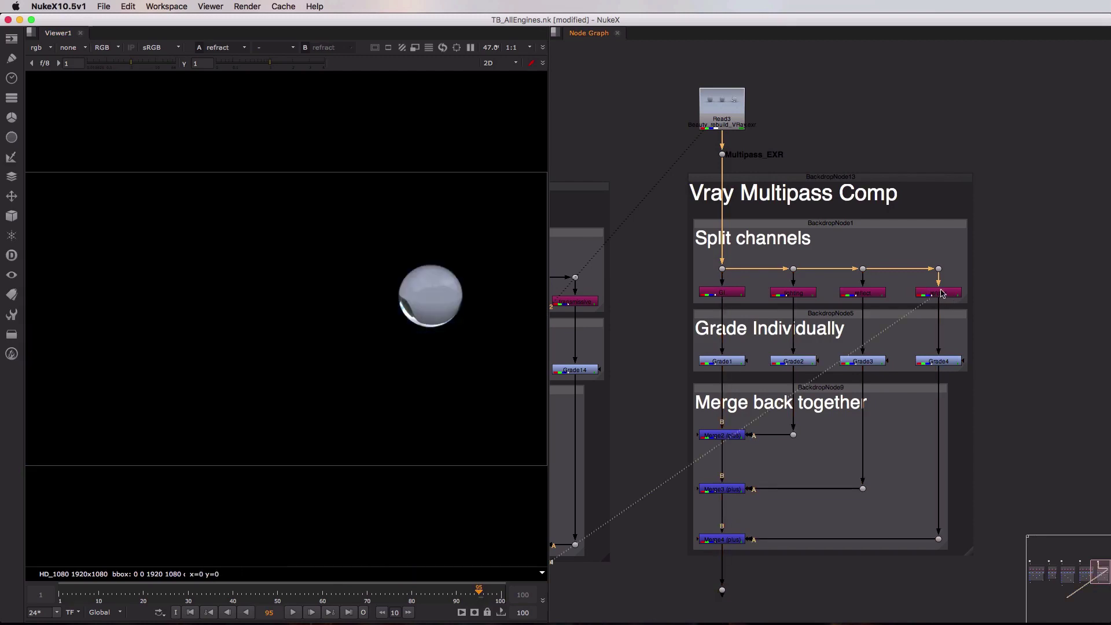
left_click(722, 590)
key("1")
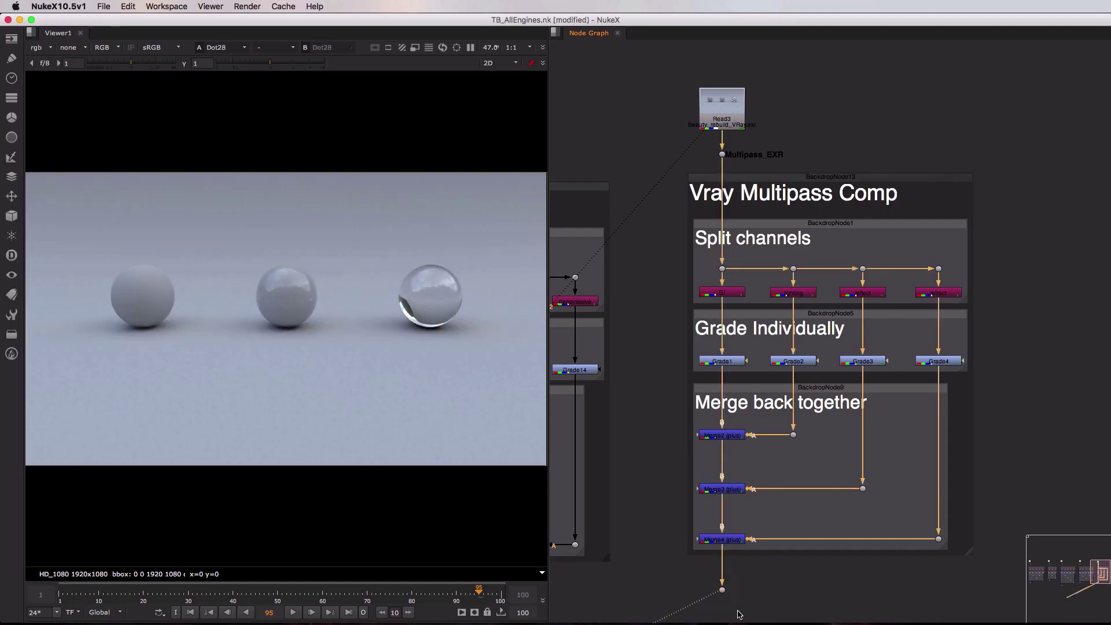
double_click(941, 364)
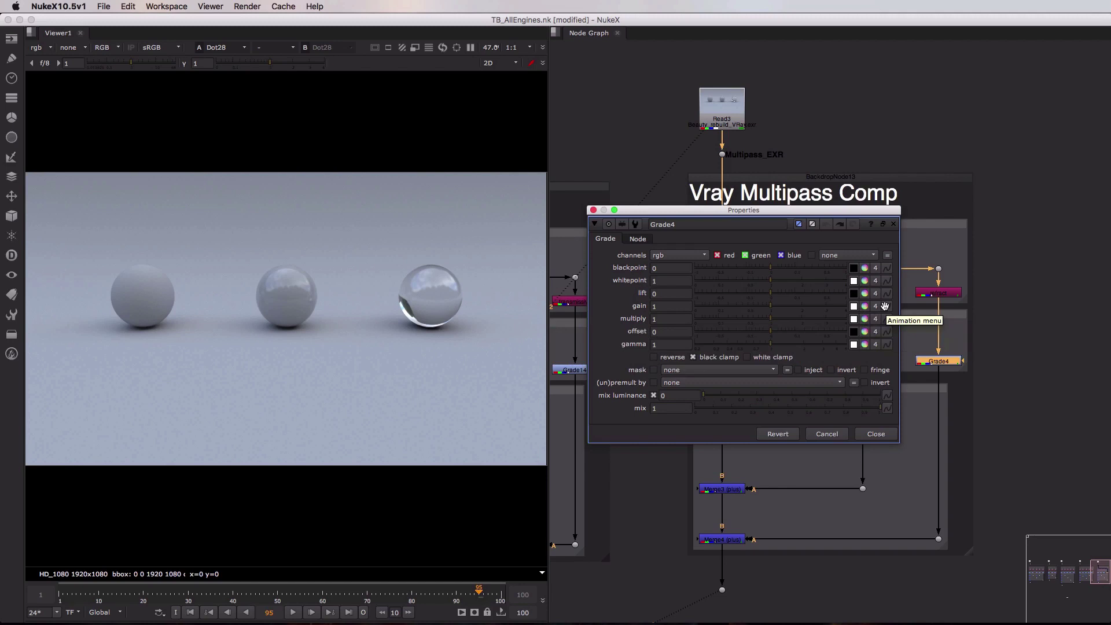
Set Grade4 gain to 0.104982, 1, 0.186943 via the colour wheel, then frame all nodes
left_click(865, 306)
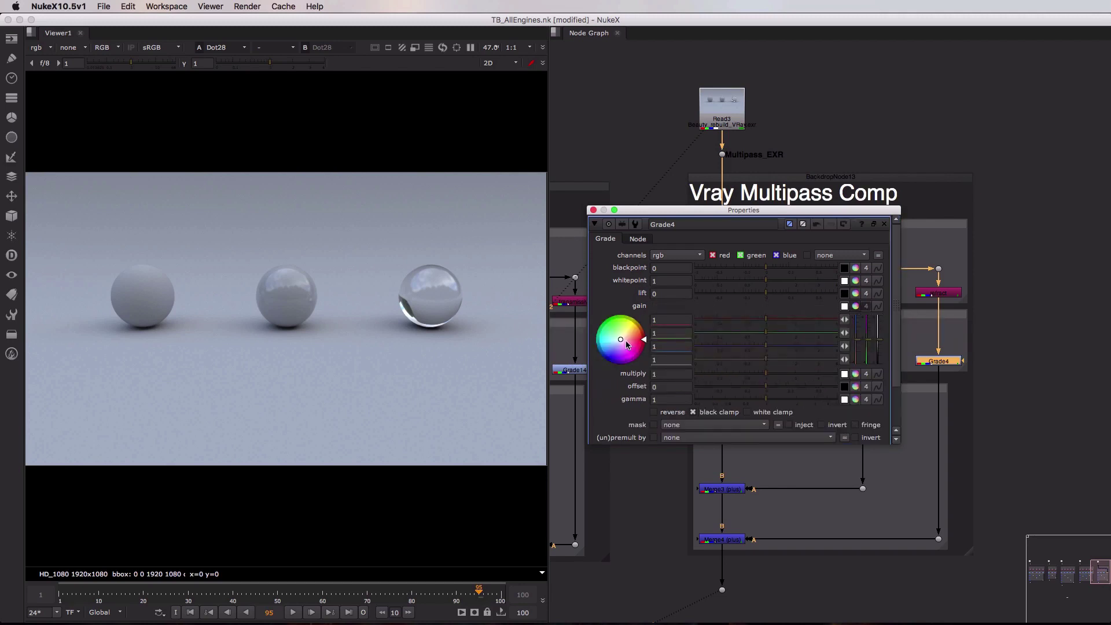
left_click_drag(621, 341, 518, 197)
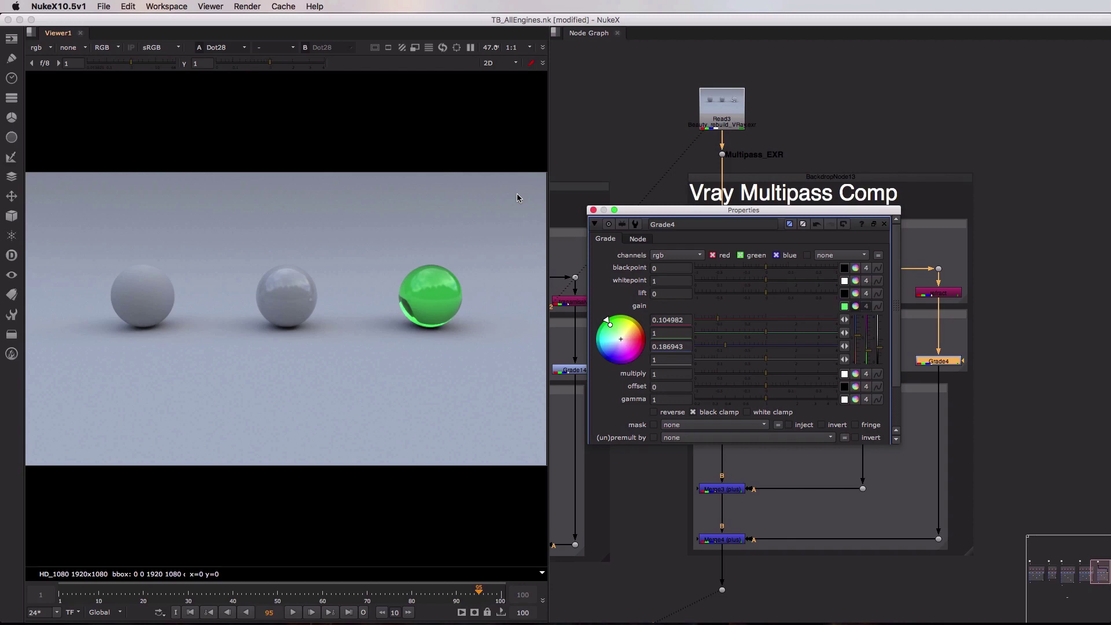
left_click(506, 210)
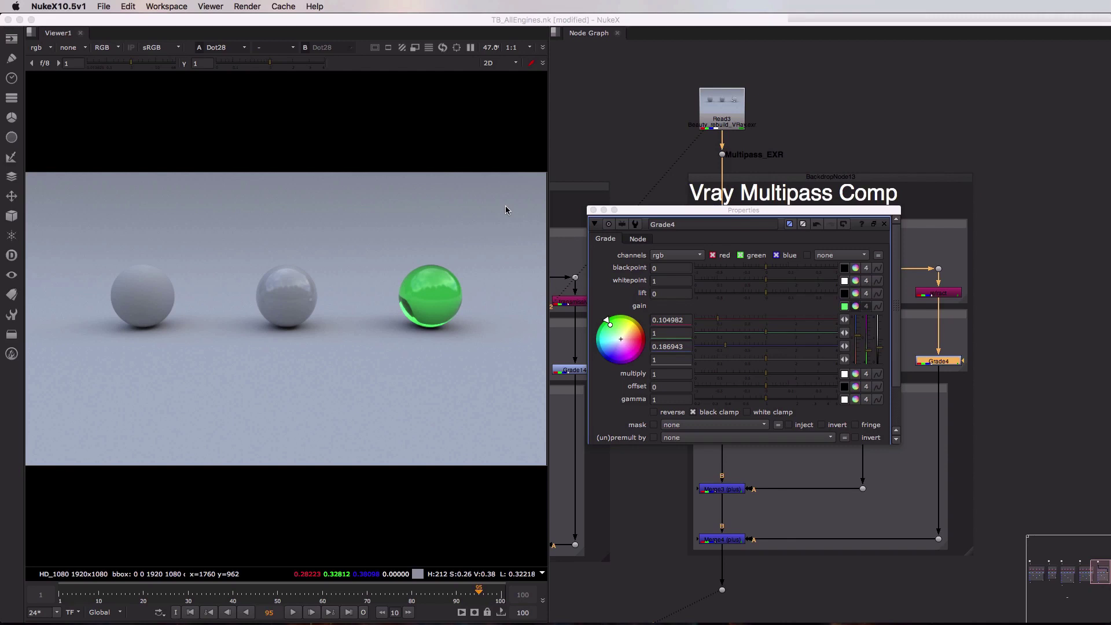
left_click(591, 210)
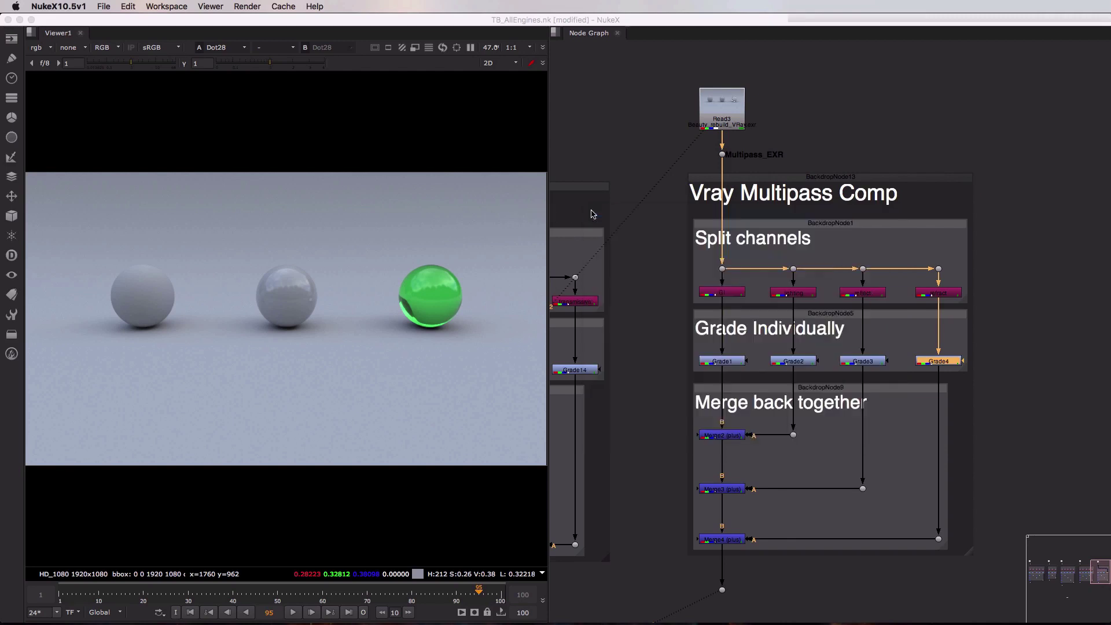
key("f")
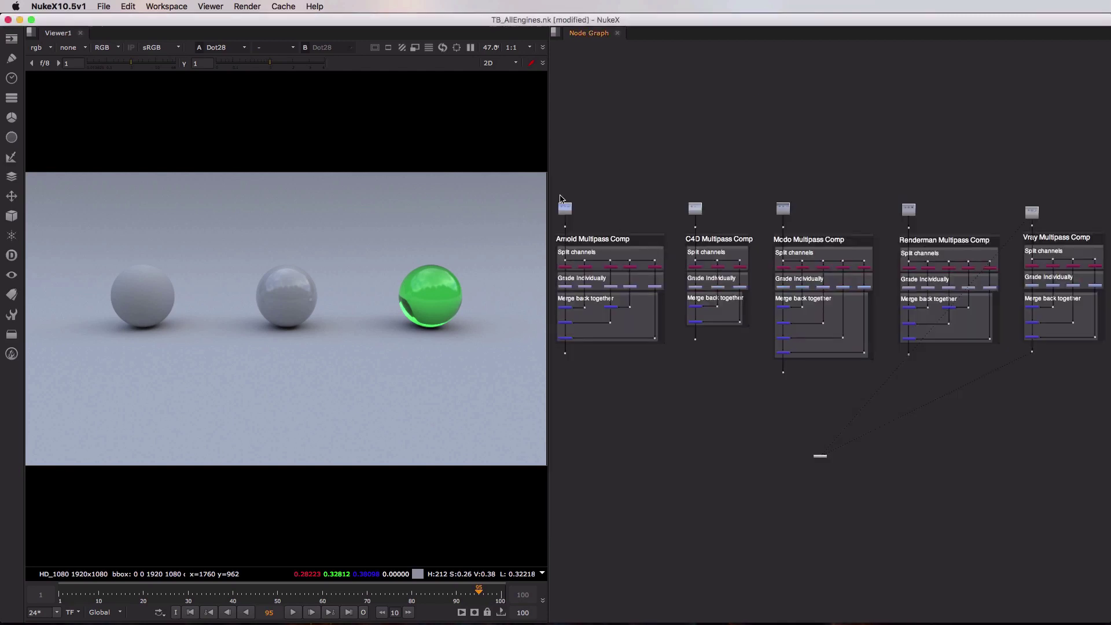